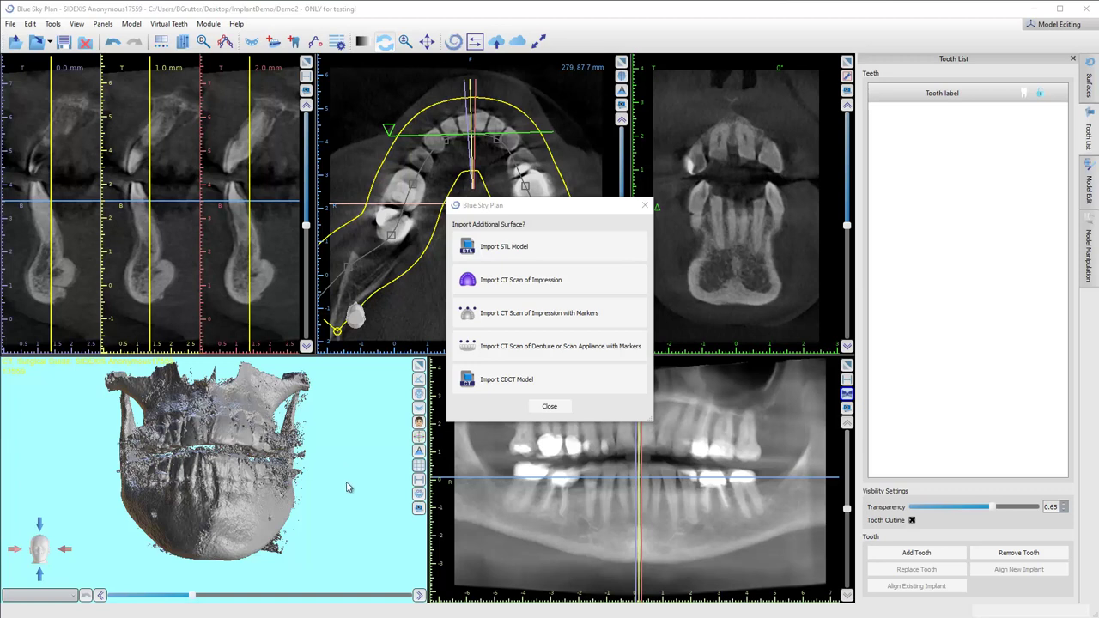
Step: Import the MandibularAnatomy_Normal Bite.stl surface model into the case
left_click(533, 253)
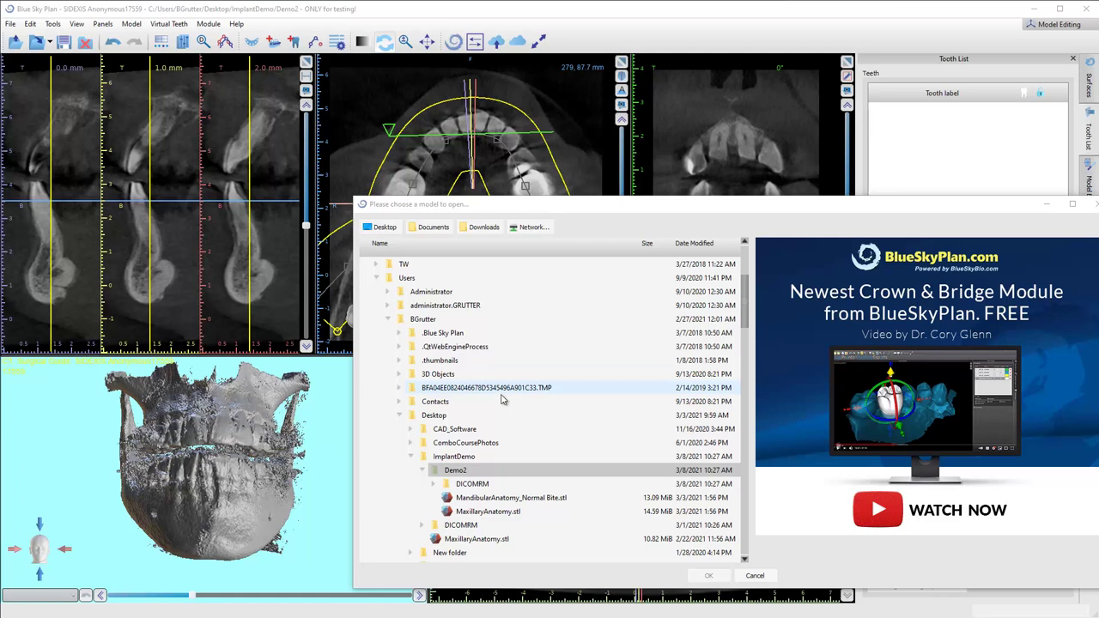
left_click(471, 502)
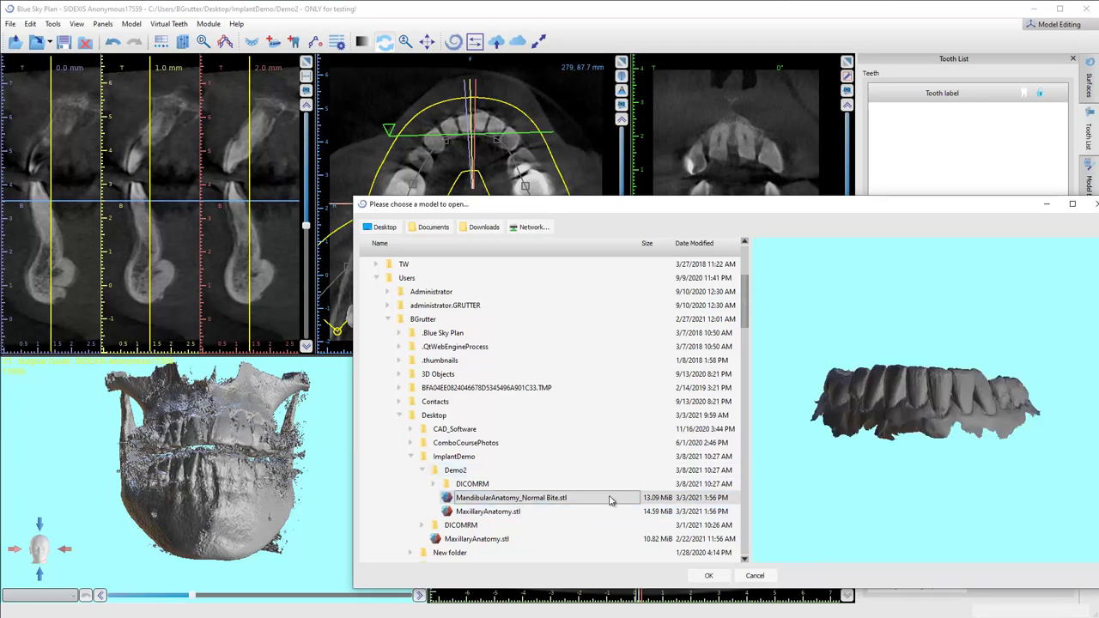
left_click(709, 575)
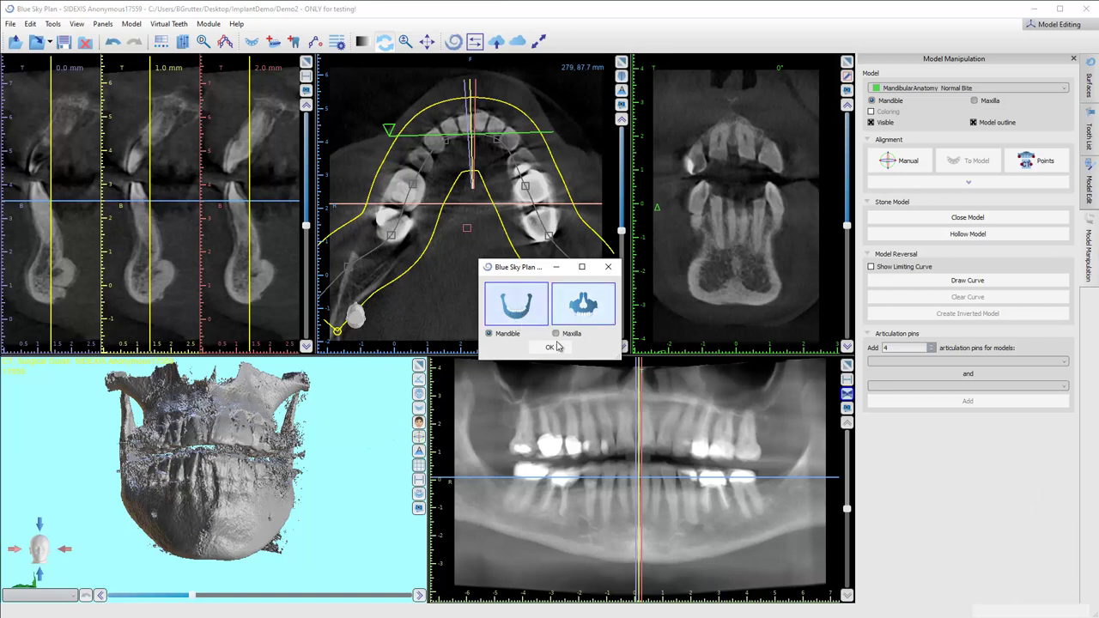
Step: Confirm the model as the mandible and dismiss the alignment reminder after it aligns
left_click(549, 349)
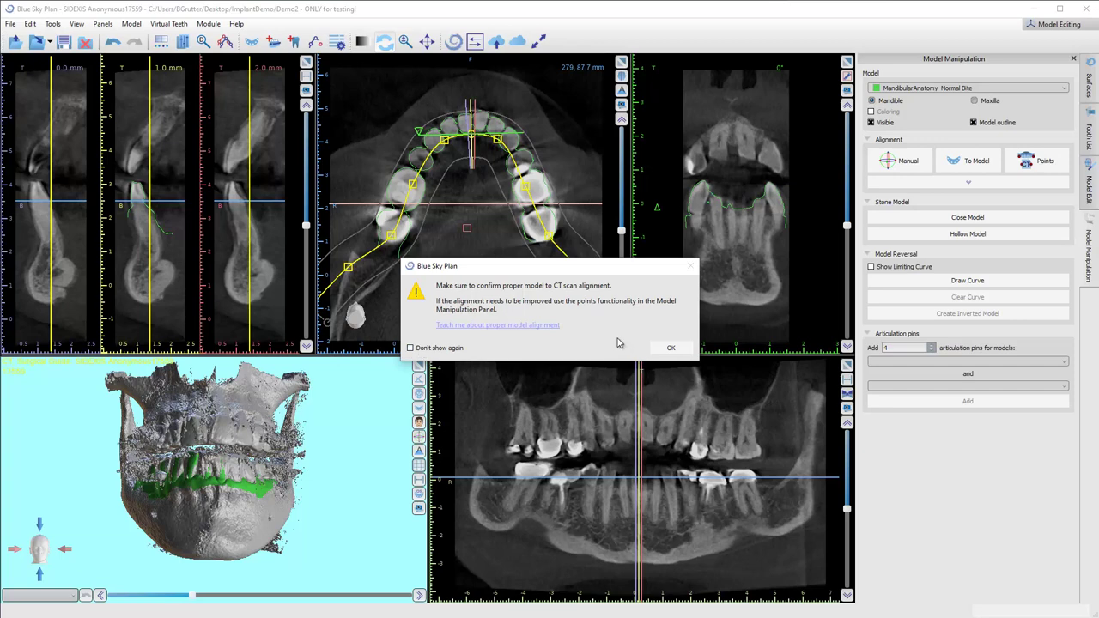
left_click(666, 346)
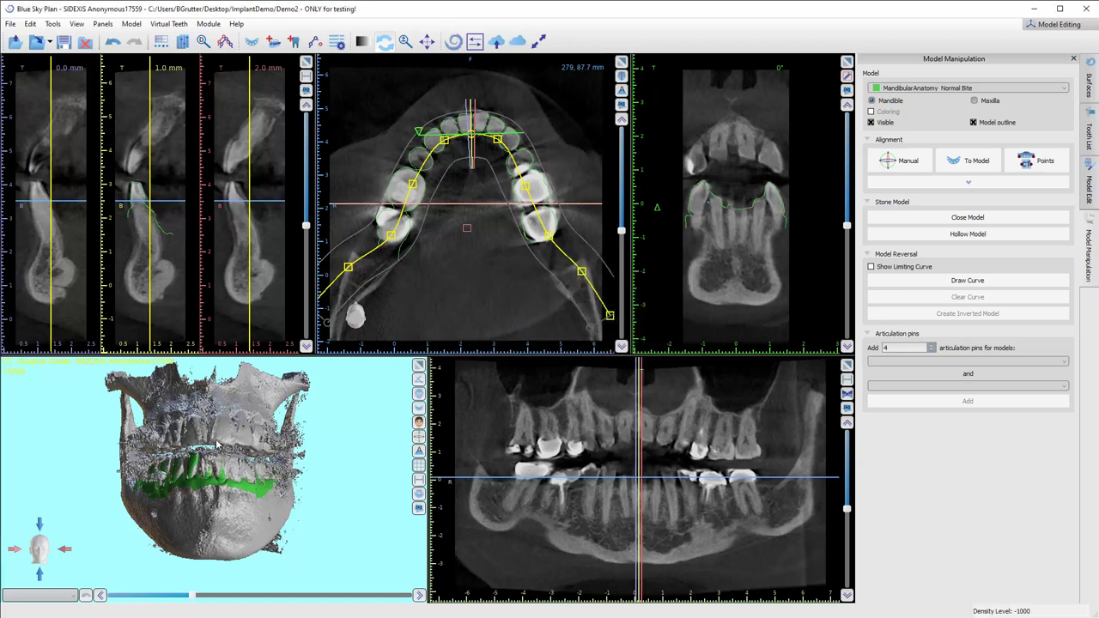
Step: Rotate the 3D skull to its left side and maximize the implant cross-section panel
left_click_drag(109, 480, 247, 513)
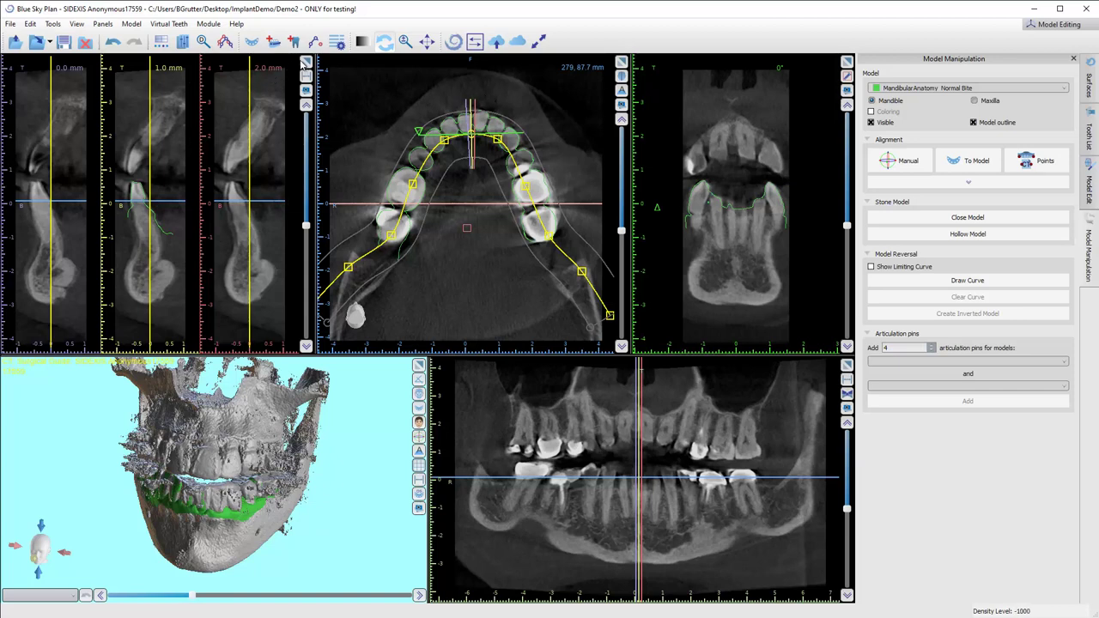
left_click(77, 24)
mouse_move(110, 83)
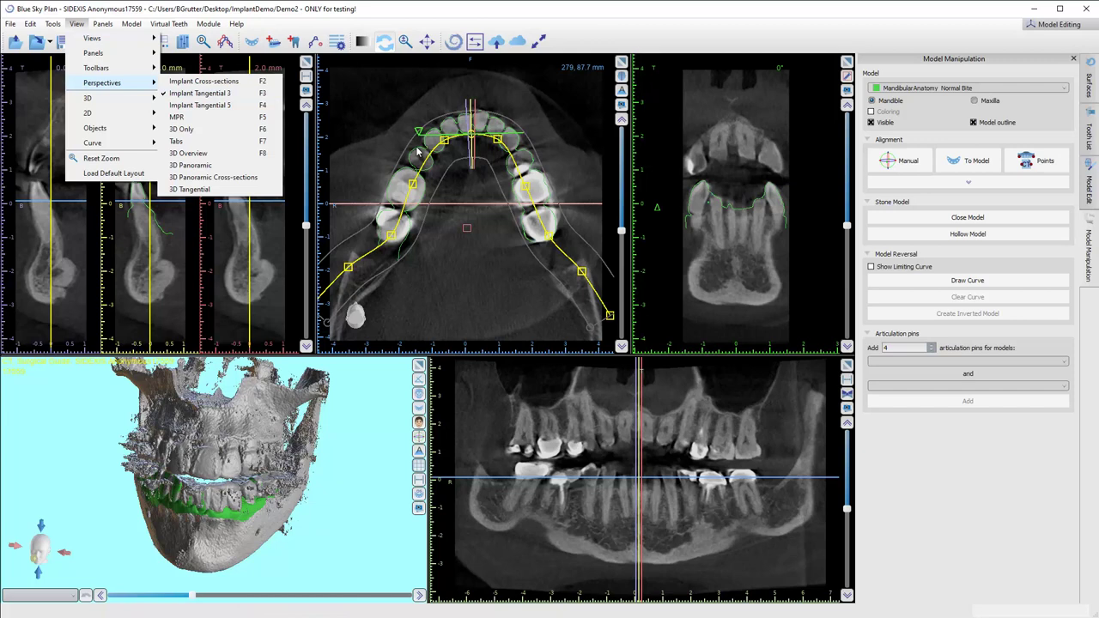
left_click(230, 307)
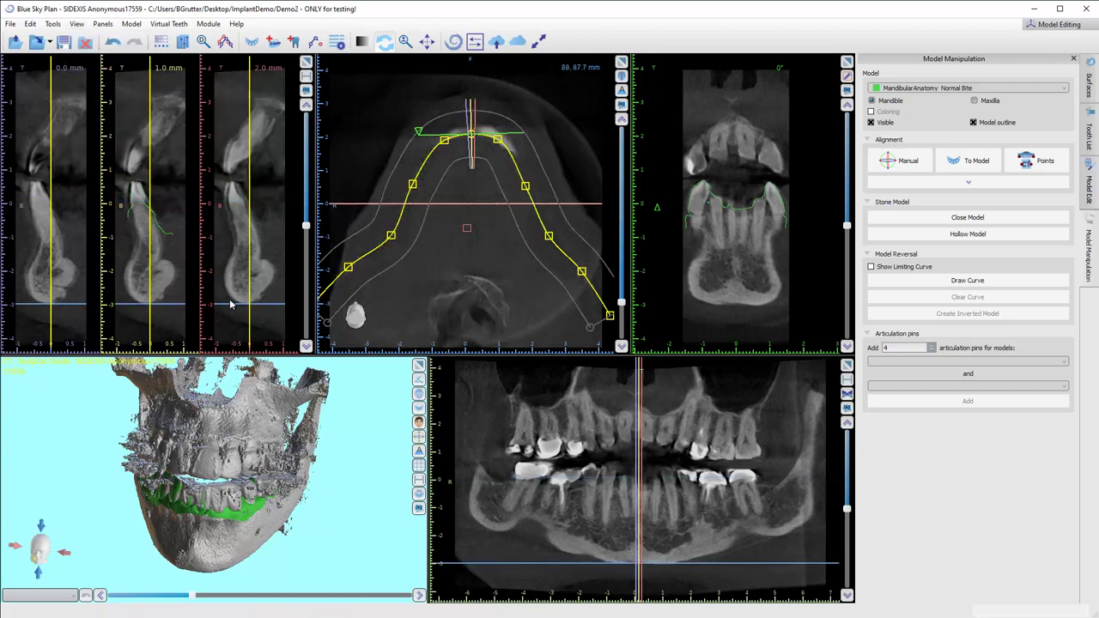
left_click(306, 64)
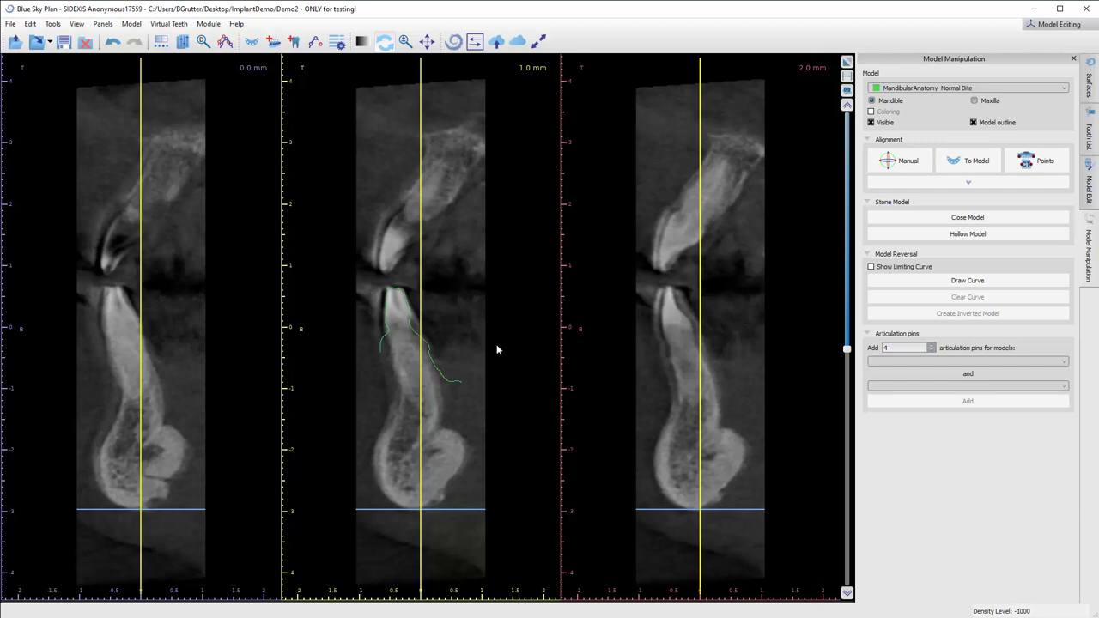
Step: Scroll through the cross-section slices checking the green mandible outline, then restore the multi-view layout
scroll(542, 353, "down", 6)
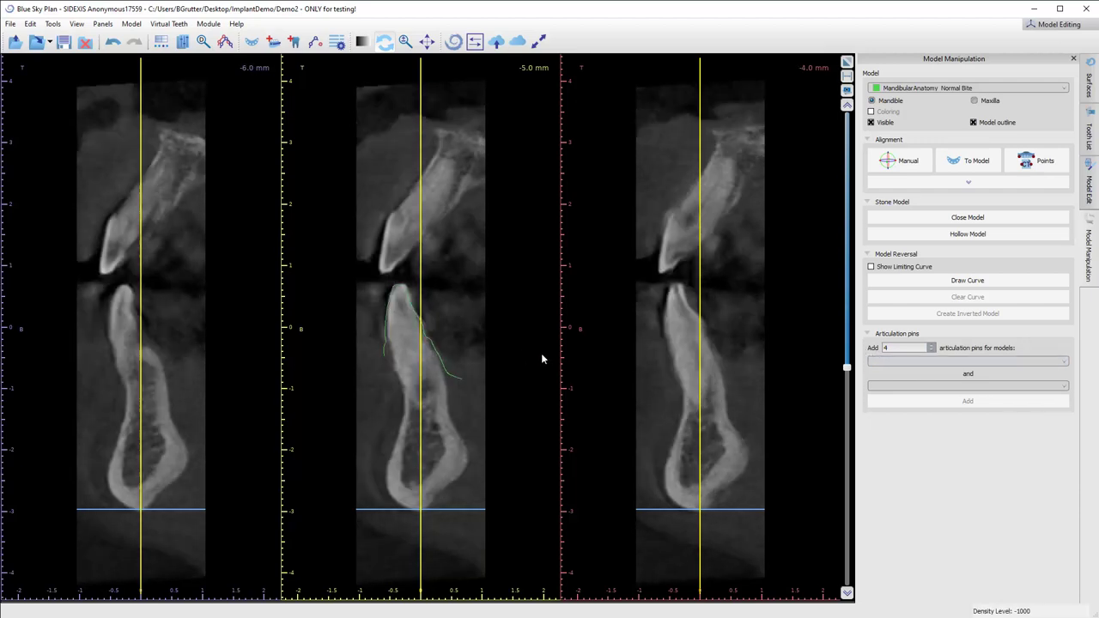
scroll(542, 354, "down", 13)
scroll(541, 352, "down", 10)
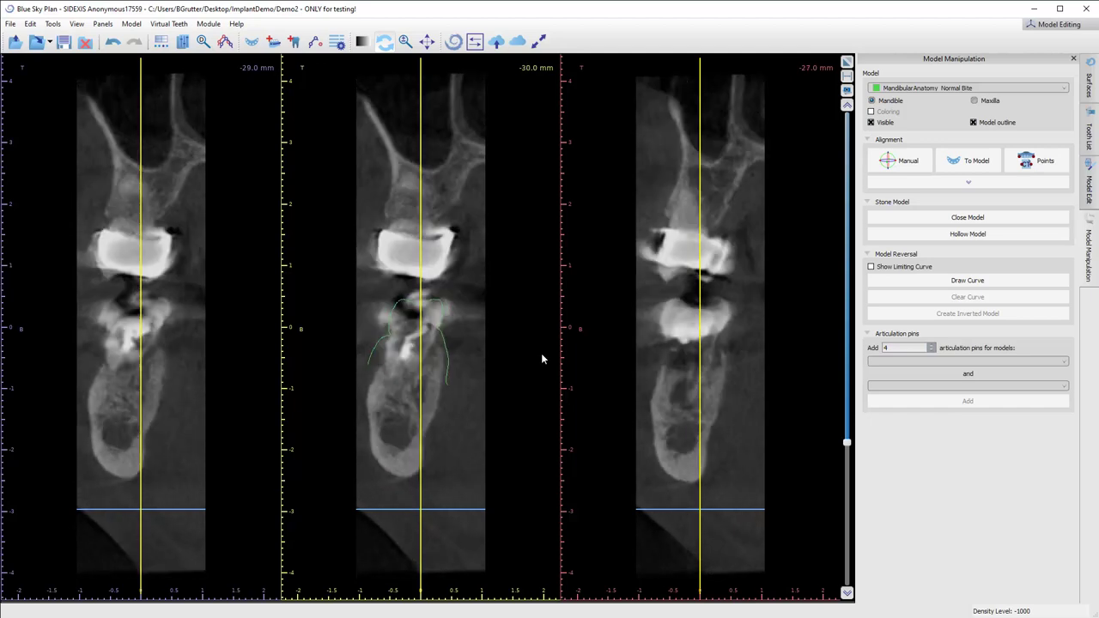
scroll(542, 354, "down", 10)
scroll(541, 353, "up", 4)
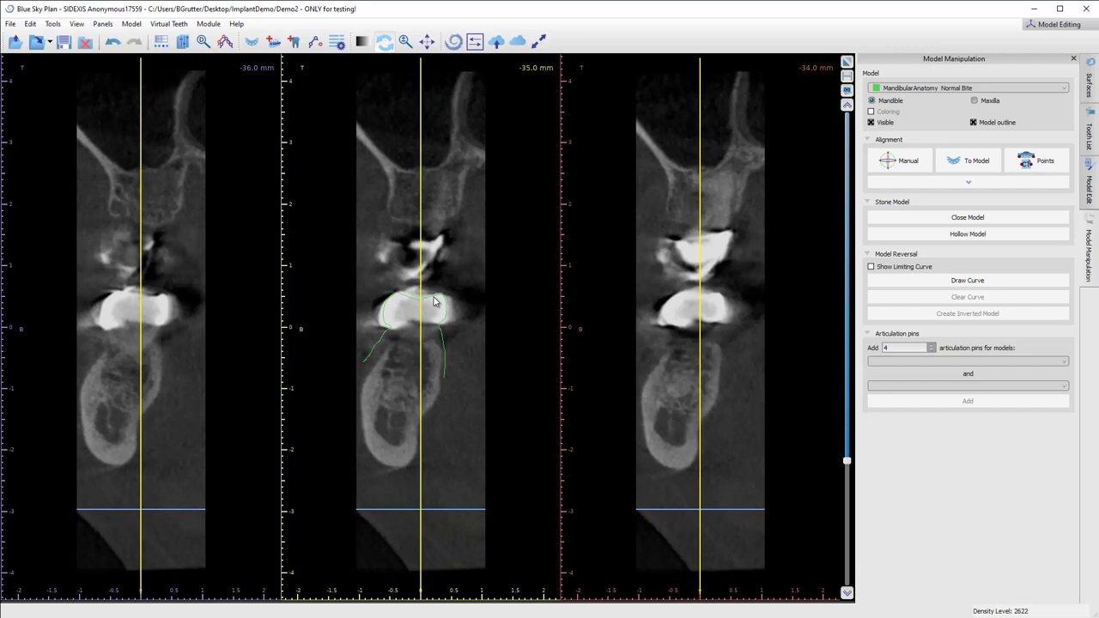
scroll(479, 359, "up", 3)
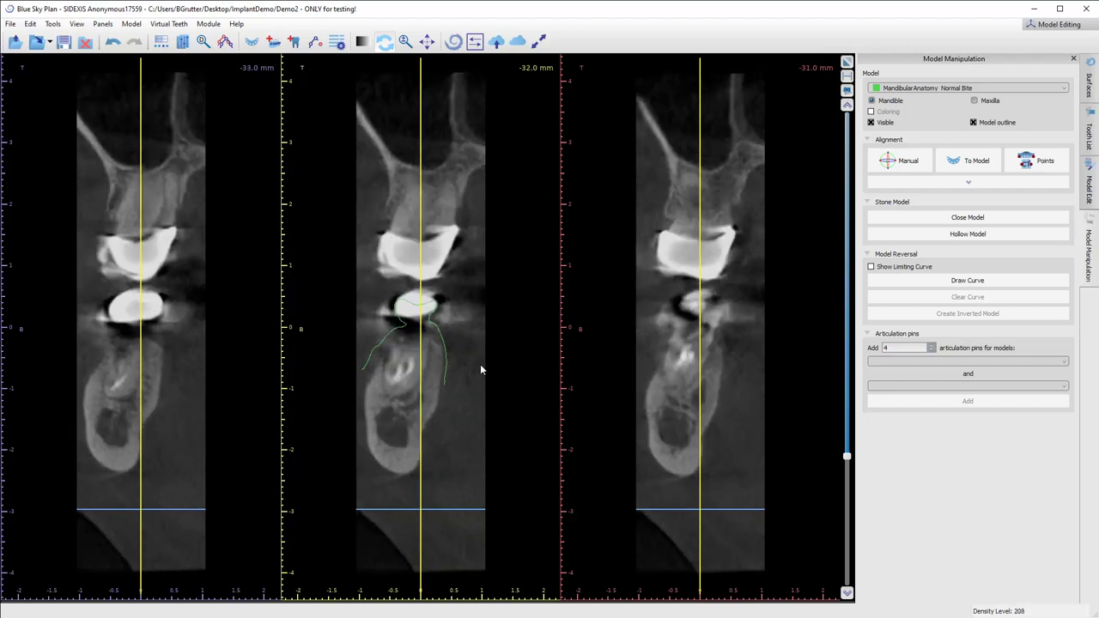
scroll(480, 364, "up", 8)
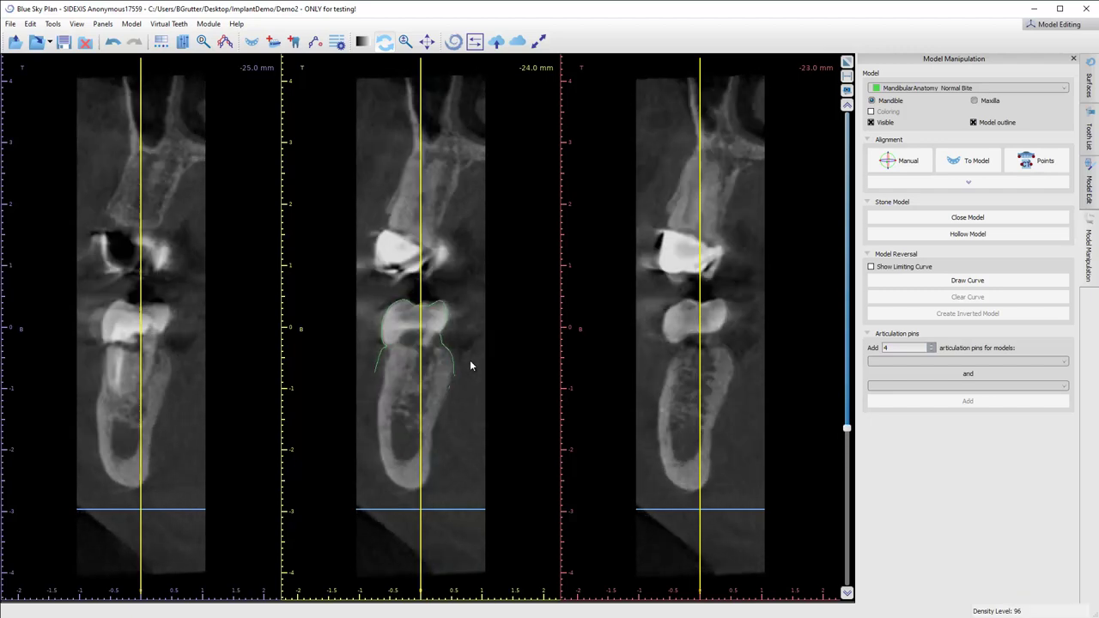
scroll(396, 333, "down", 3)
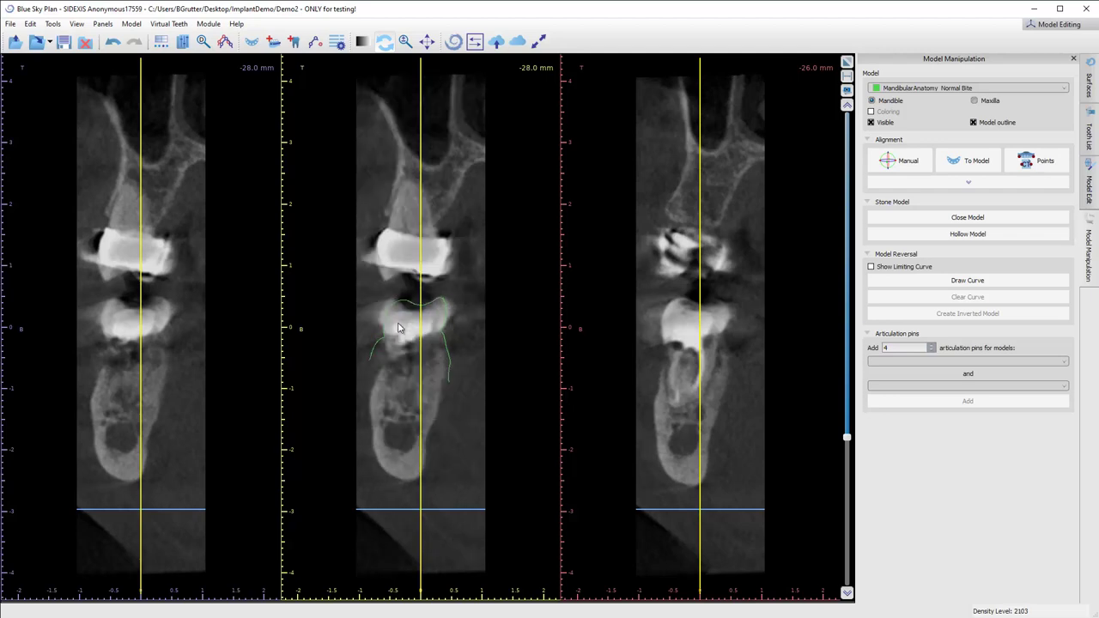
scroll(398, 324, "down", 12)
scroll(397, 320, "down", 13)
scroll(398, 318, "up", 14)
scroll(406, 326, "up", 15)
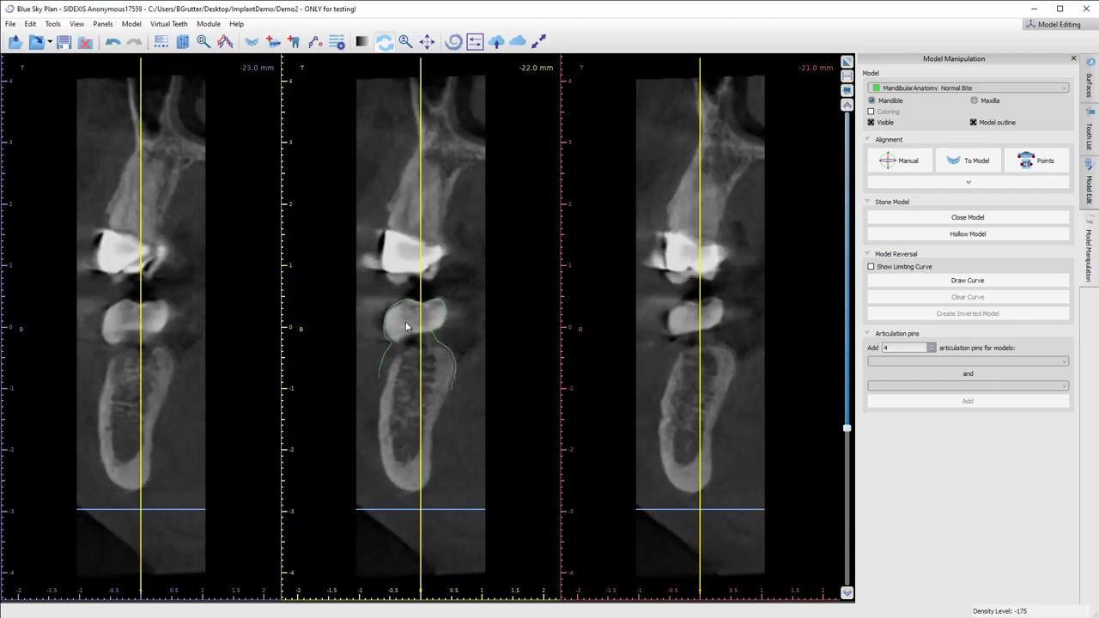
scroll(406, 326, "up", 14)
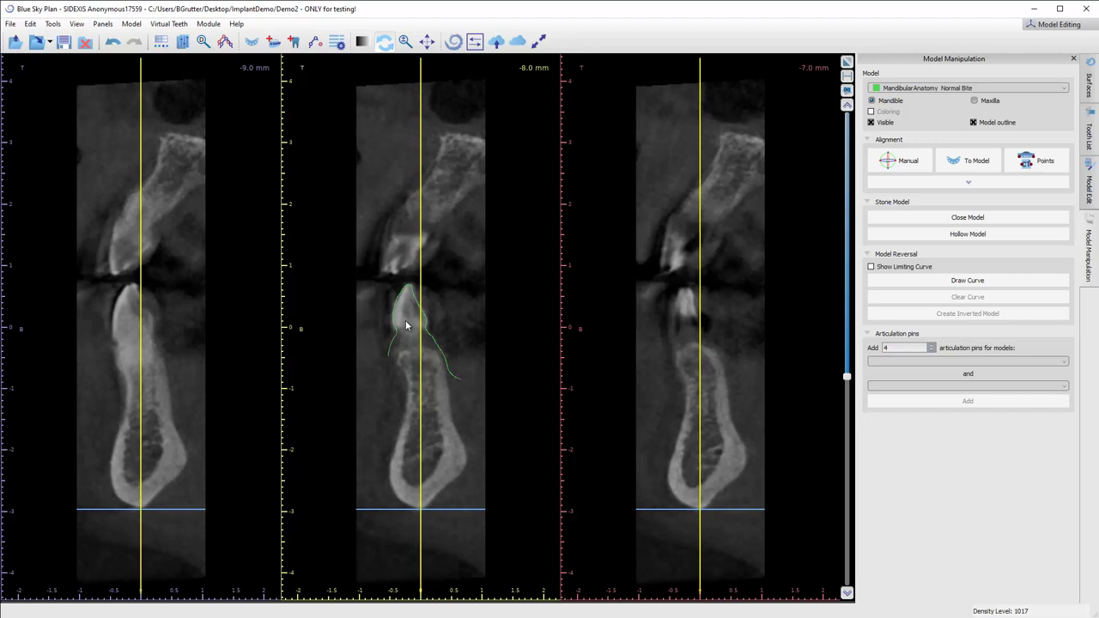
scroll(406, 326, "up", 17)
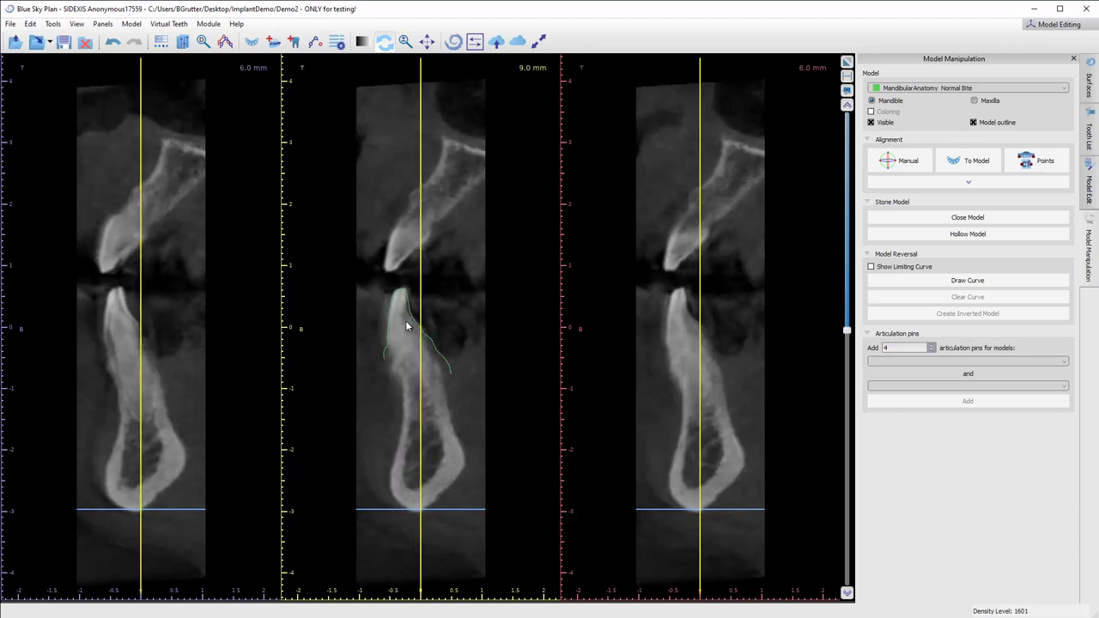
scroll(406, 326, "up", 14)
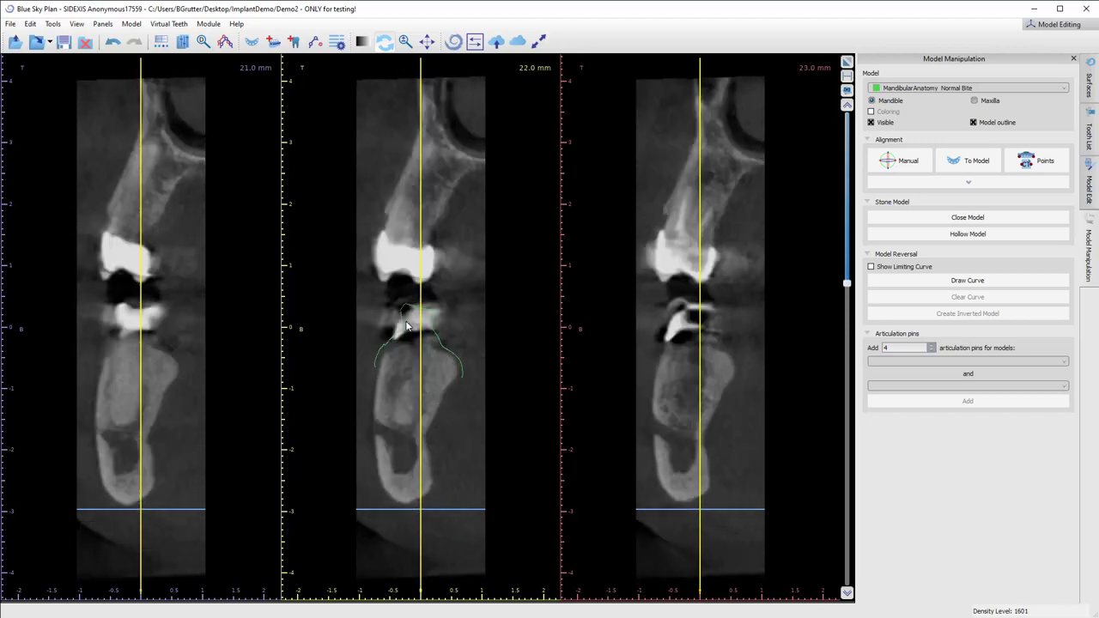
scroll(406, 327, "up", 12)
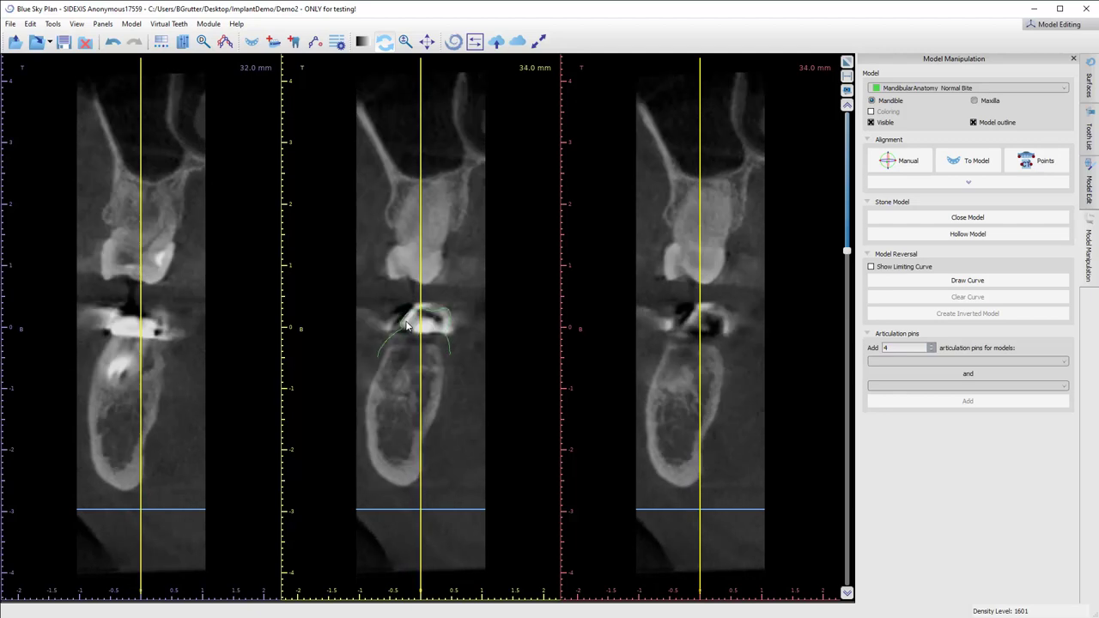
scroll(406, 326, "up", 4)
scroll(406, 326, "up", 9)
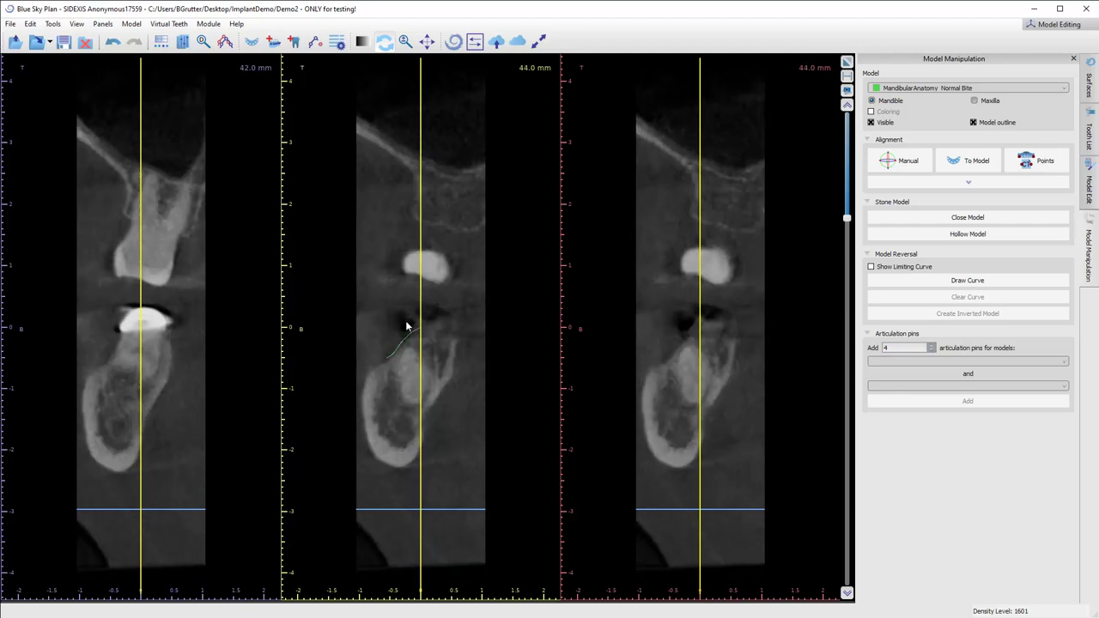
scroll(406, 326, "down", 3)
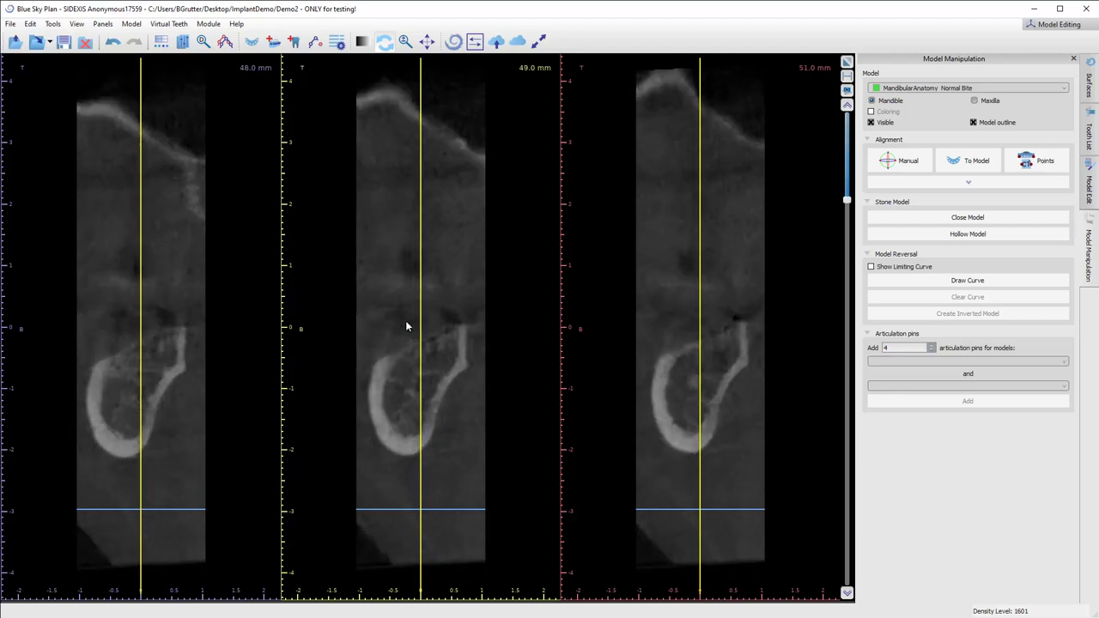
scroll(406, 329, "down", 13)
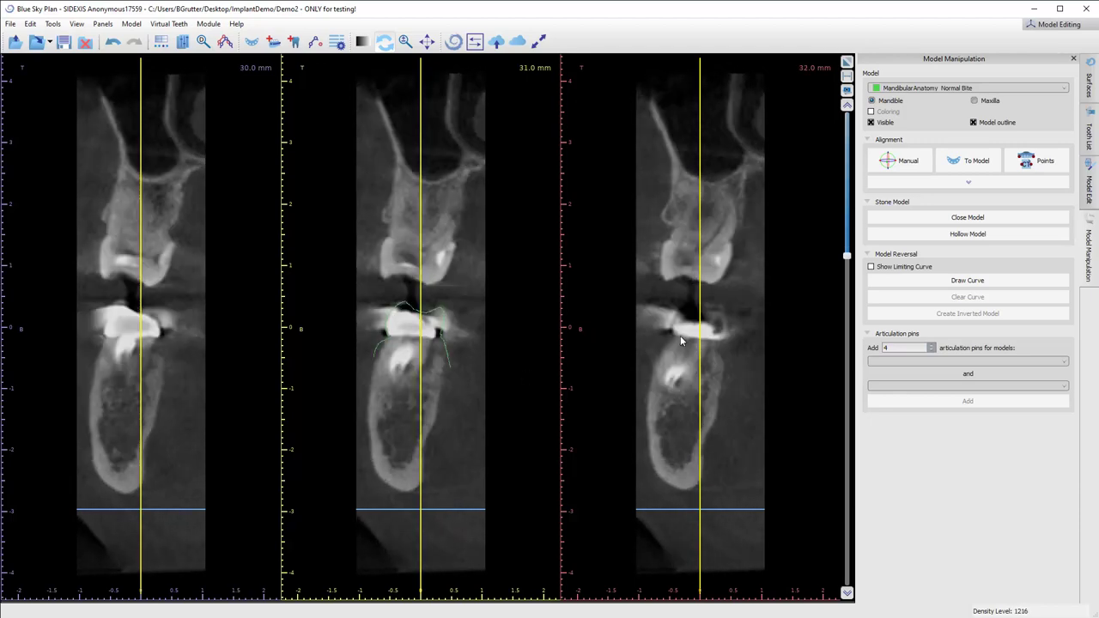
left_click(846, 75)
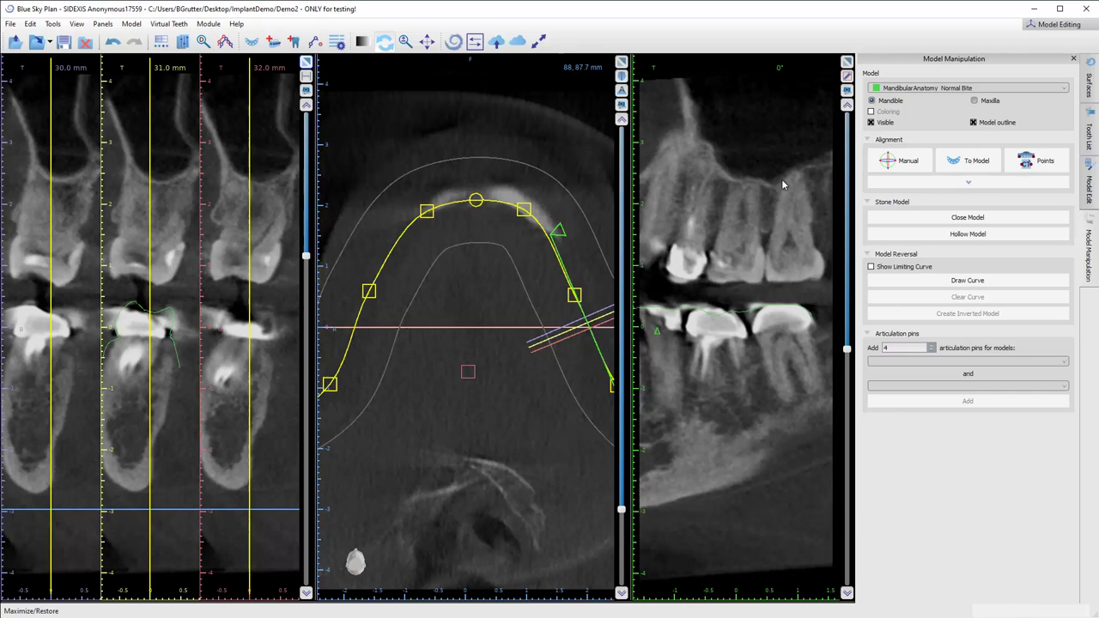
Step: Maximize the axial view, move its slices up to the tooth crowns, then restore the layout
left_click(620, 75)
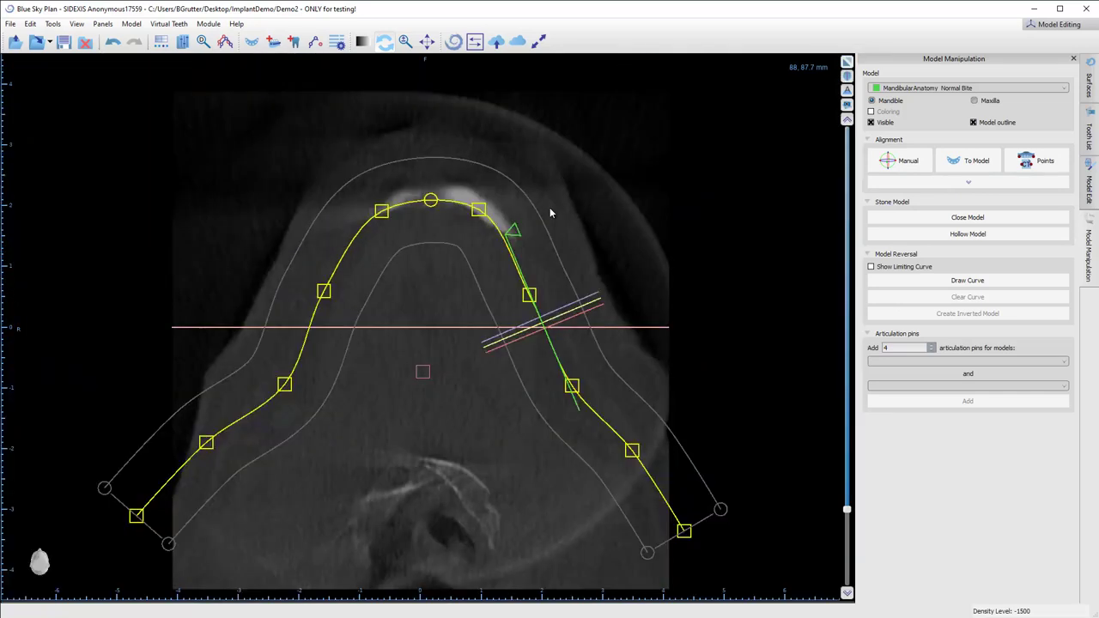
scroll(361, 345, "up", 2)
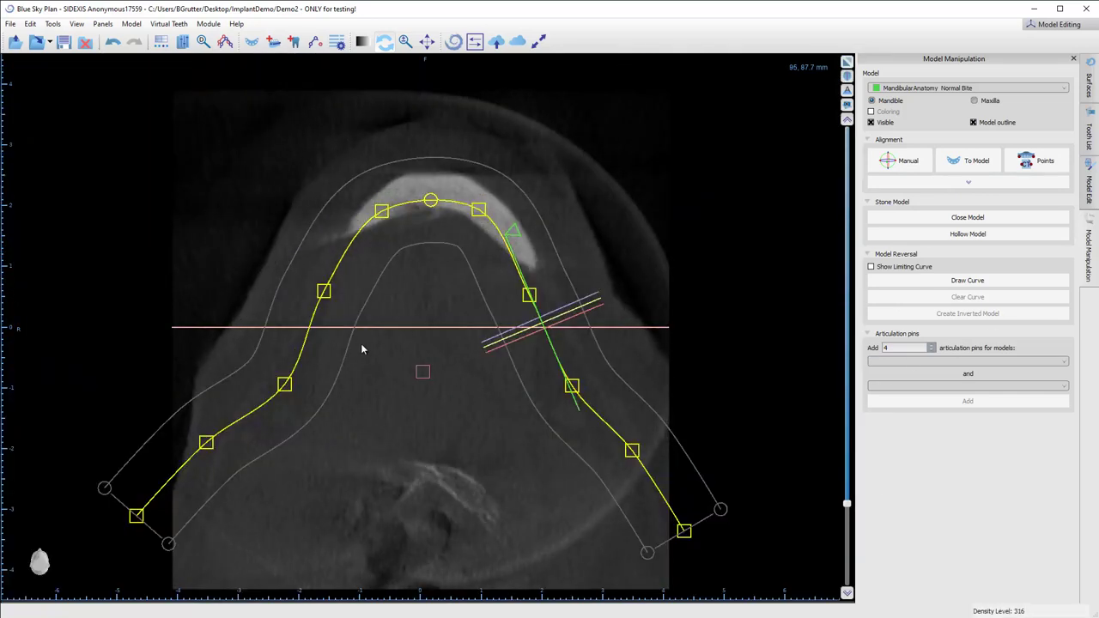
scroll(361, 348, "up", 5)
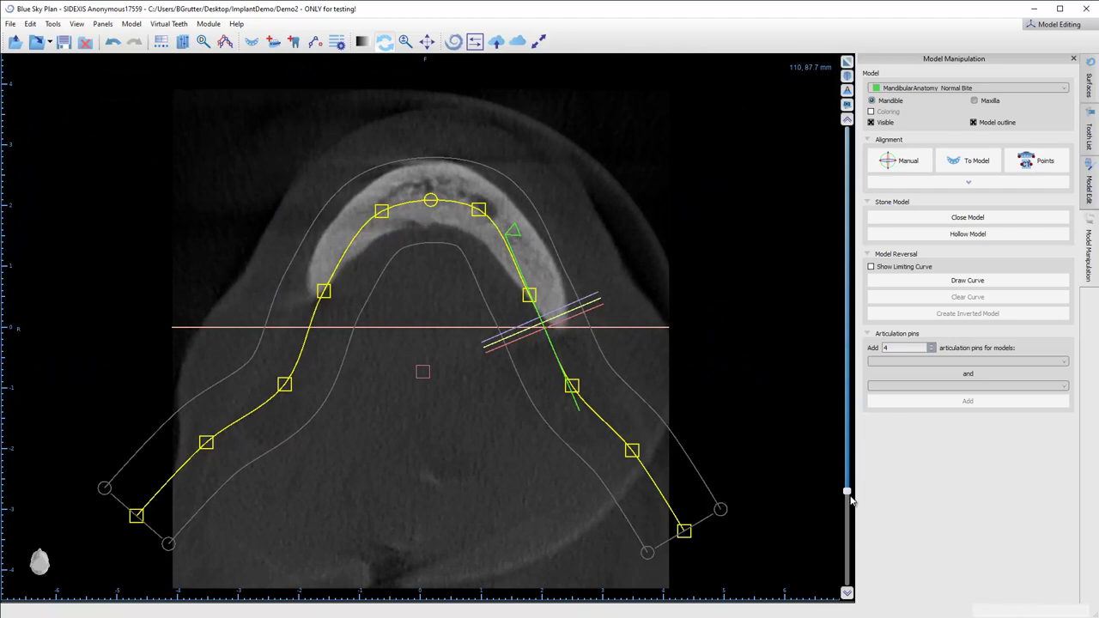
left_click_drag(846, 492, 848, 354)
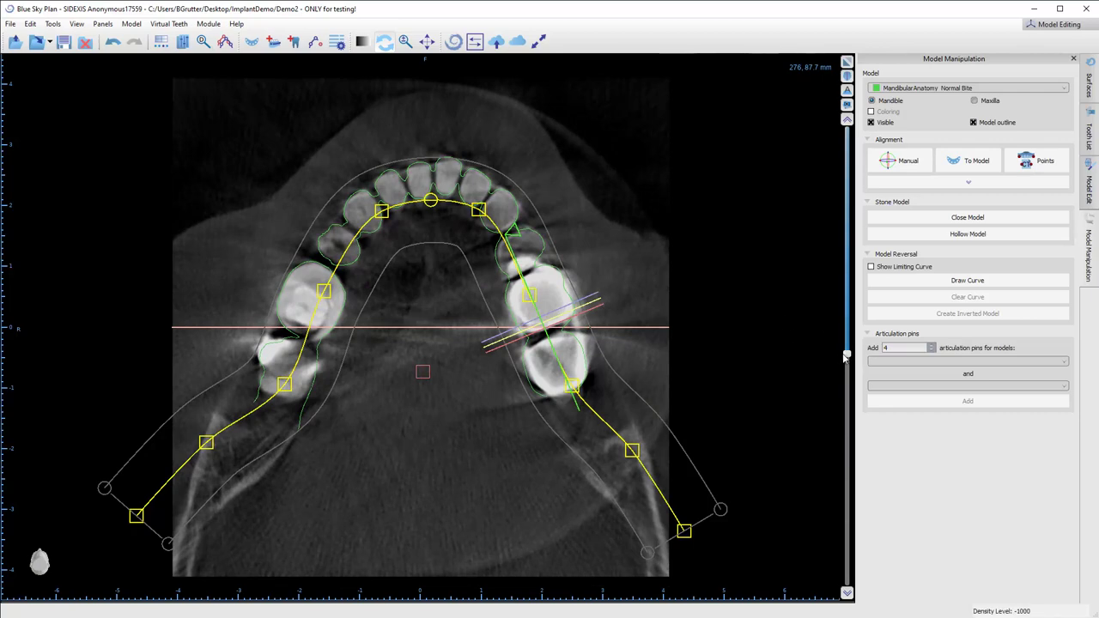
scroll(847, 353, "up", 2)
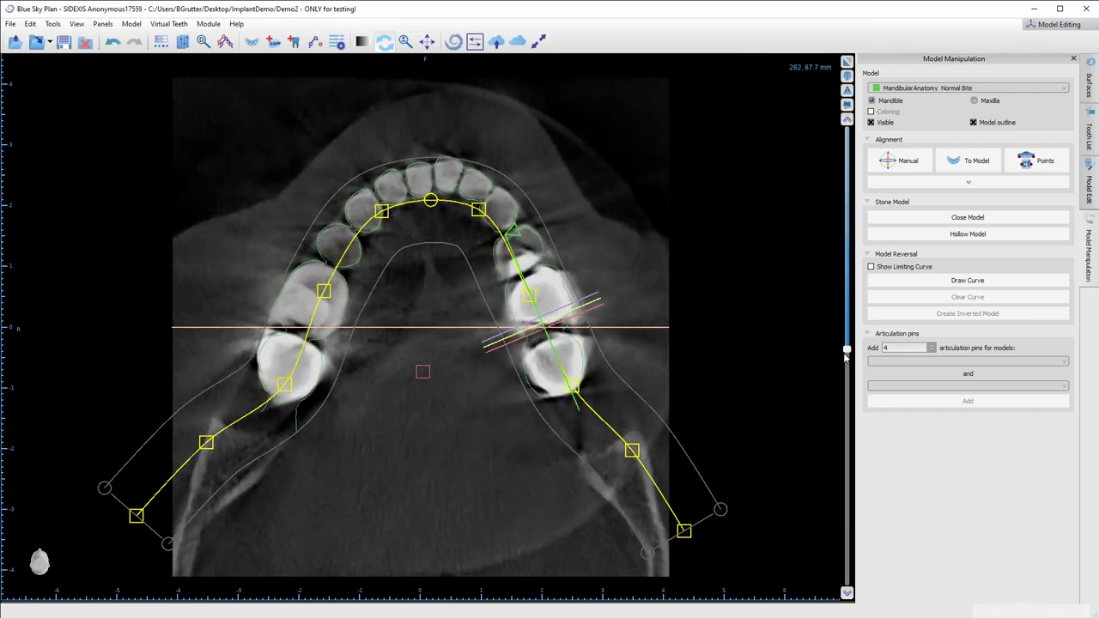
scroll(847, 352, "up", 6)
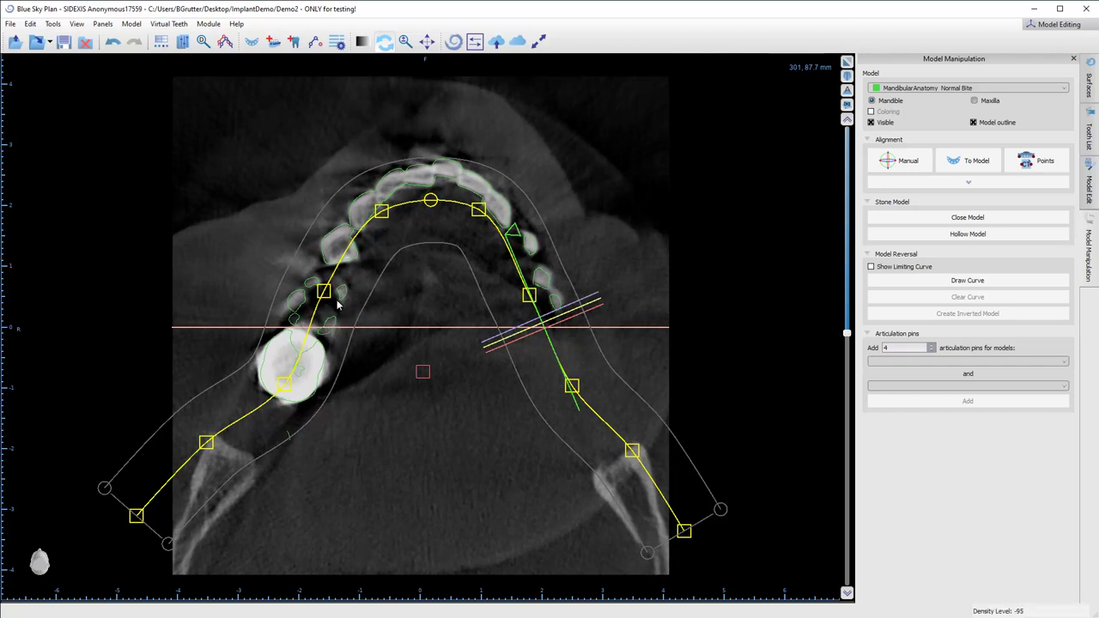
mouse_move(846, 334)
left_mouse_down()
mouse_move(846, 315)
mouse_move(847, 352)
left_mouse_up()
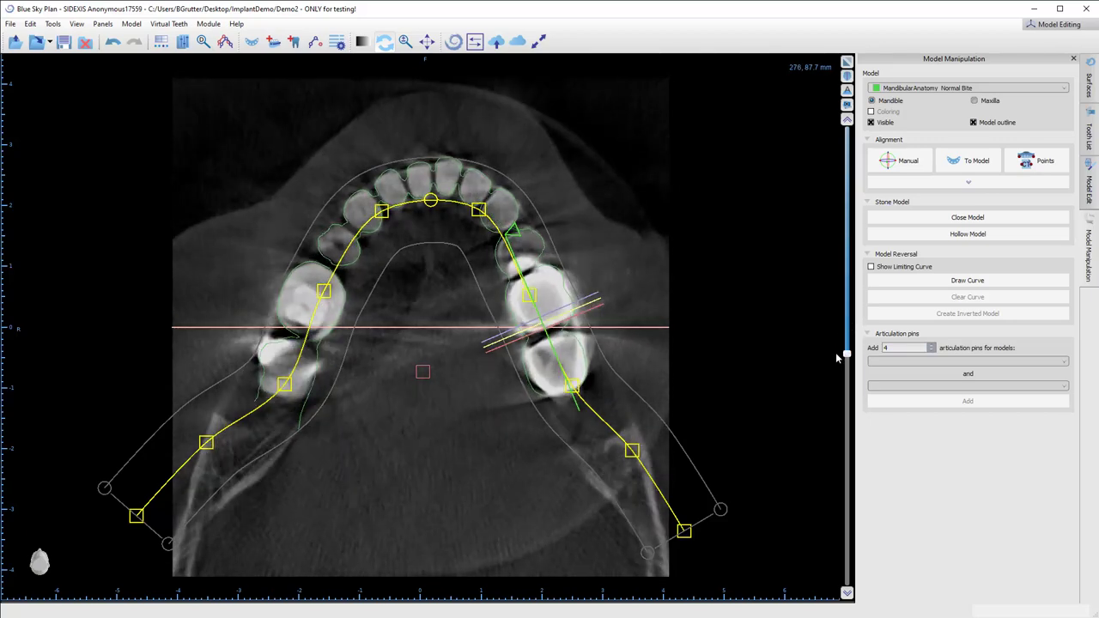
left_click(847, 62)
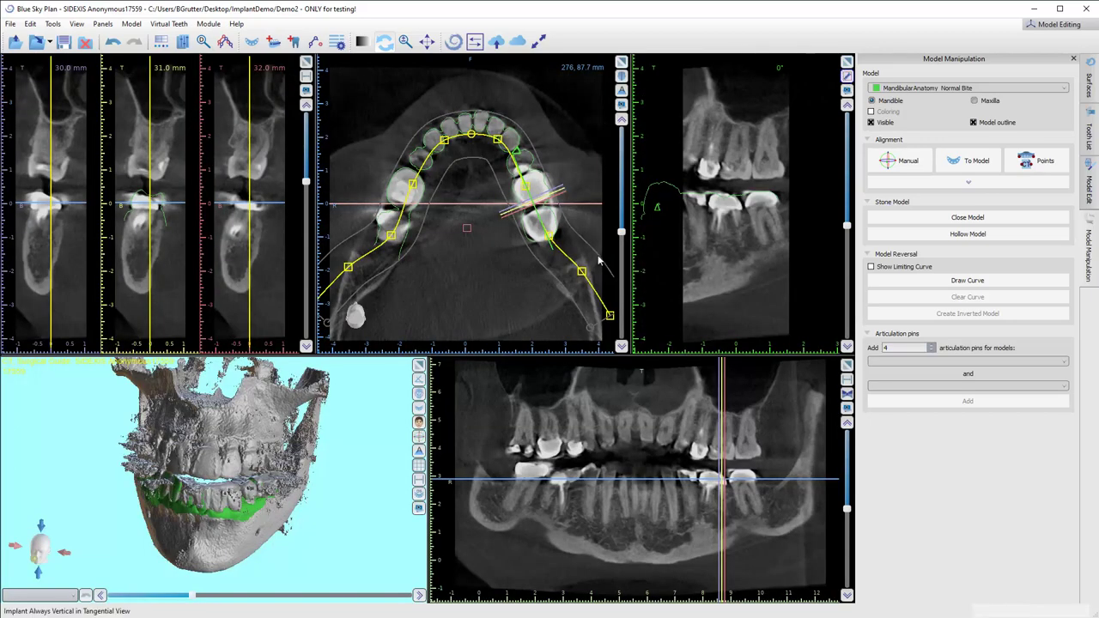
left_click(1088, 86)
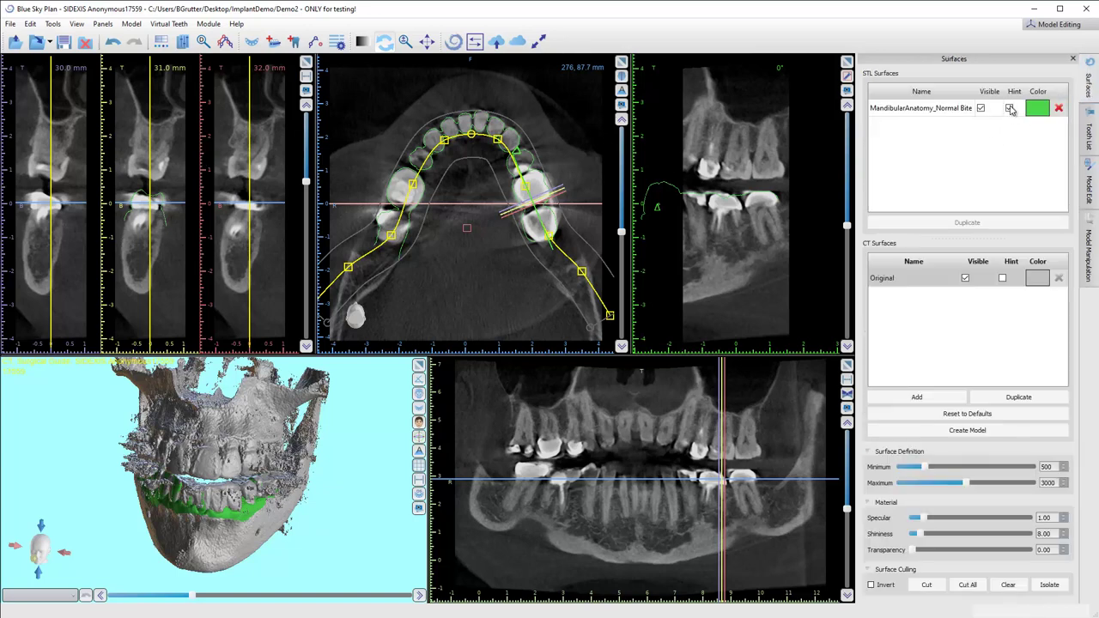
left_click(1010, 109)
left_click(981, 108)
left_click(981, 108)
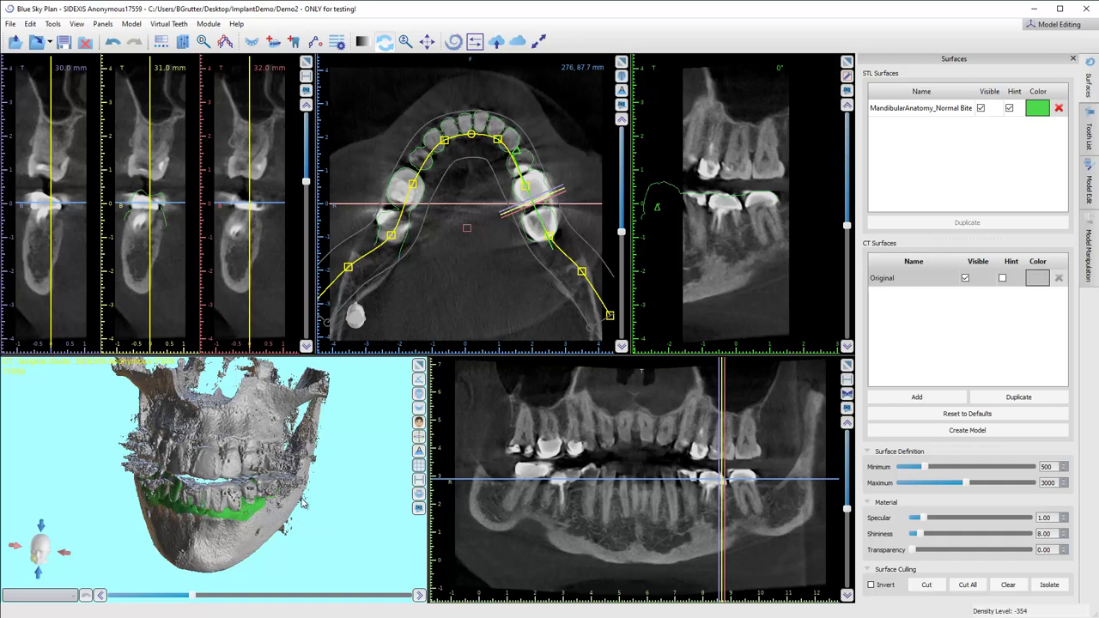
left_click(981, 109)
left_click(981, 109)
left_click(1089, 250)
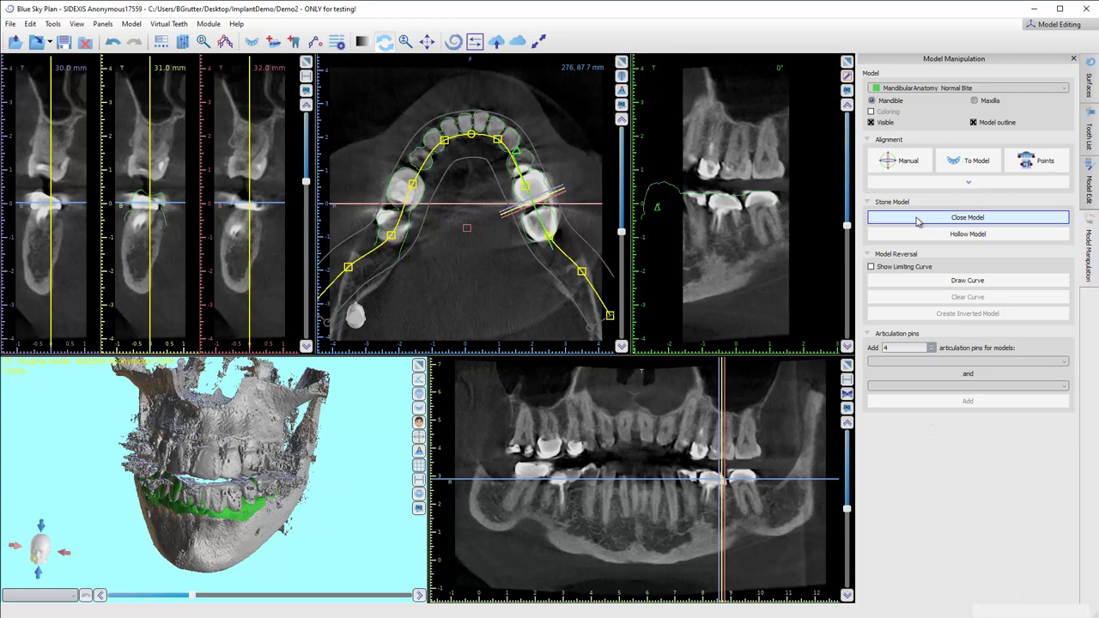
Step: Try Manual alignment by rotating and shifting the jaw scan, then undo and turn it off
left_click(872, 142)
left_click(872, 142)
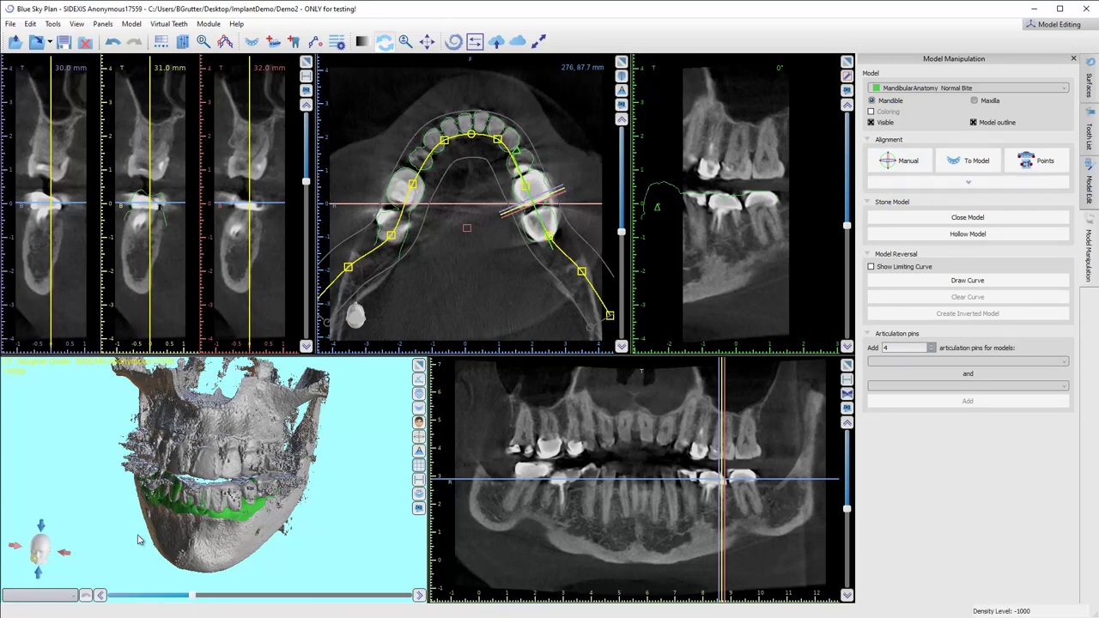
left_click(901, 163)
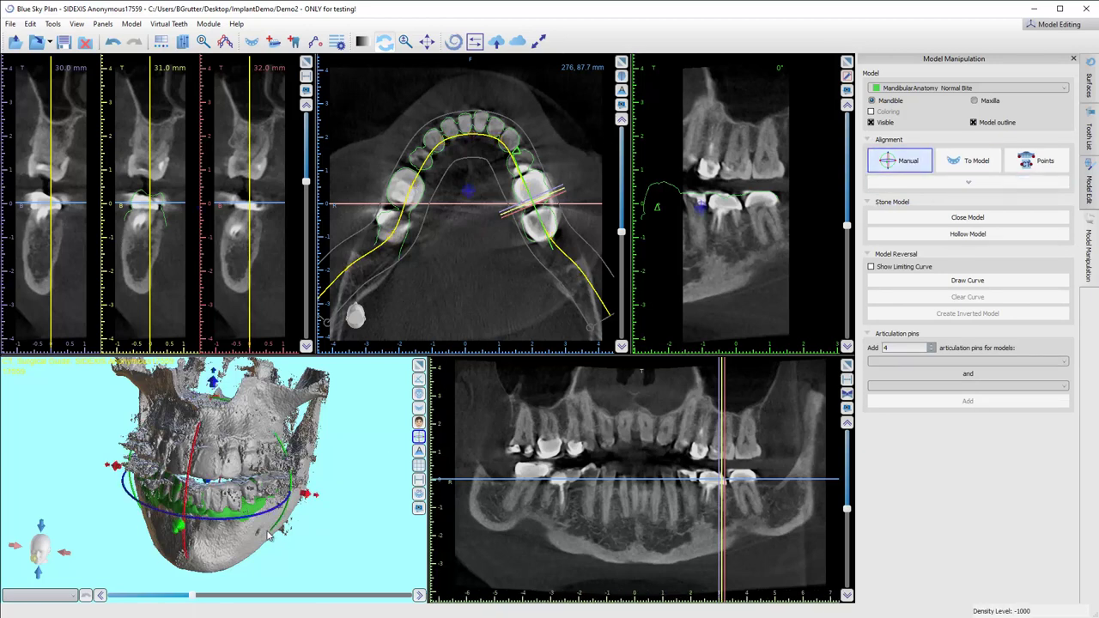
left_click_drag(283, 453, 252, 498)
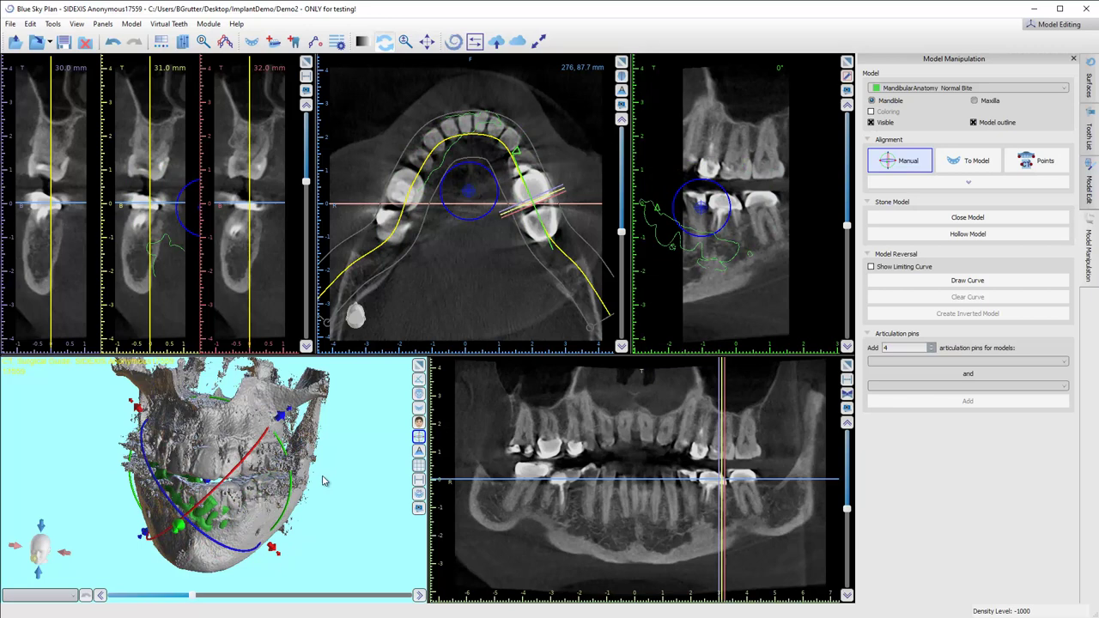
left_click_drag(328, 483, 335, 470)
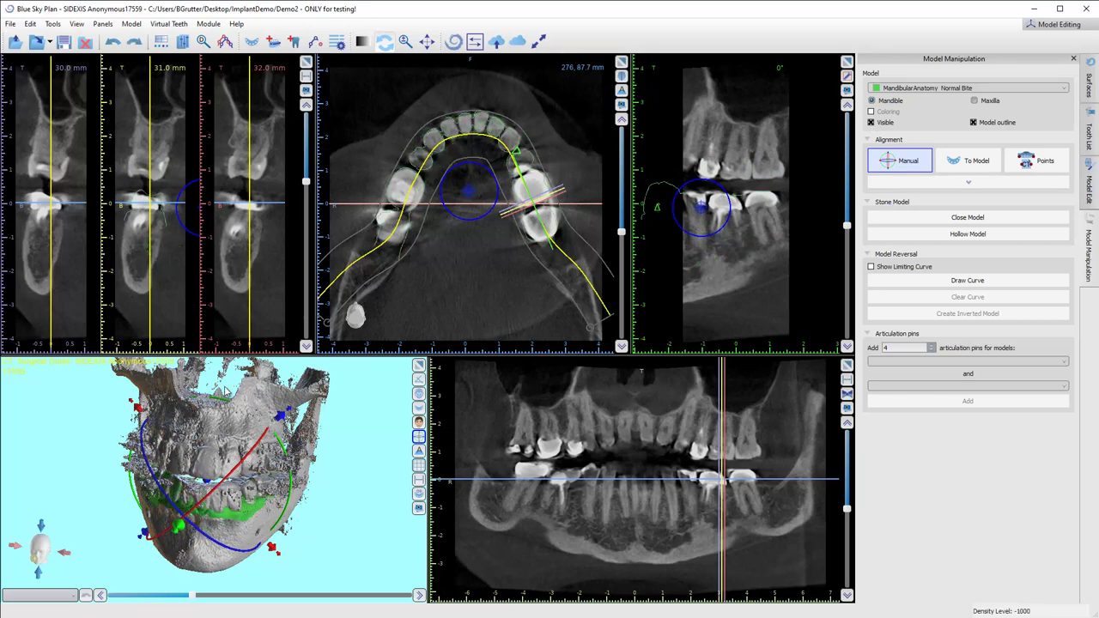
left_click(115, 43)
left_click(899, 161)
Step: From a lower frontal view, try To Model and Points, then Automatic under Advanced Alignment
left_click_drag(337, 482, 296, 480)
left_click_drag(292, 384, 215, 499)
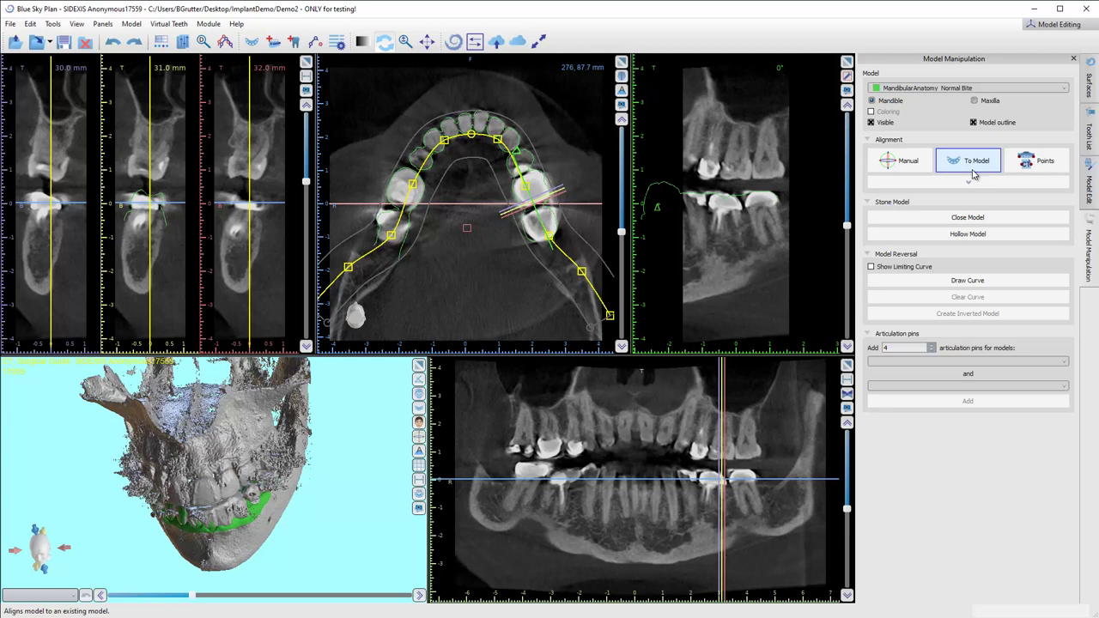
left_click(976, 167)
left_click(1041, 167)
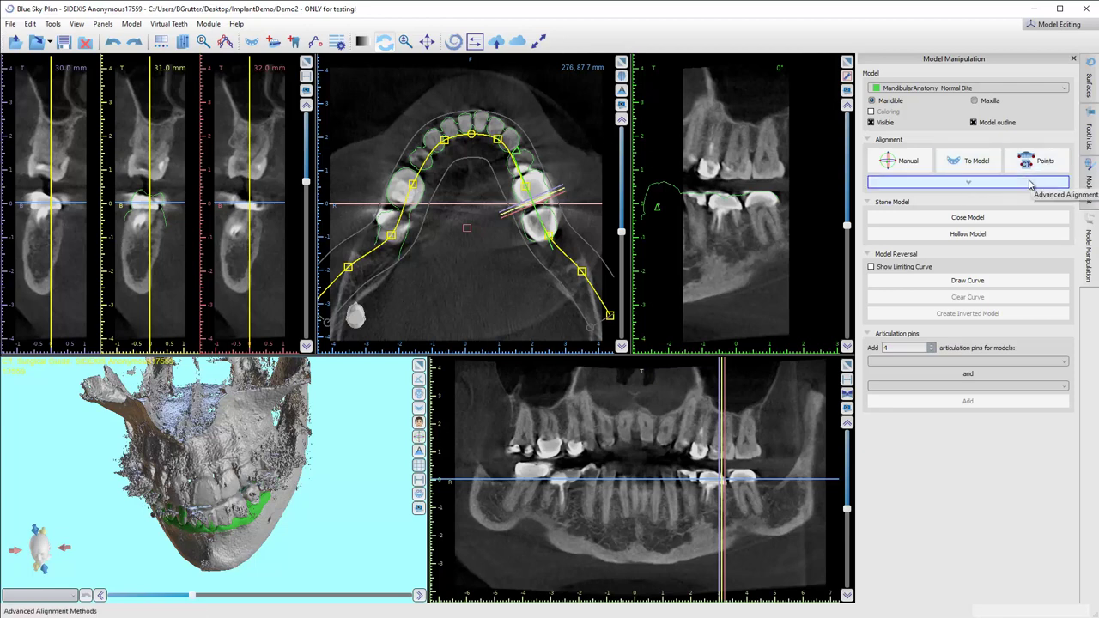
left_click(968, 182)
left_click(974, 218)
left_click(914, 217)
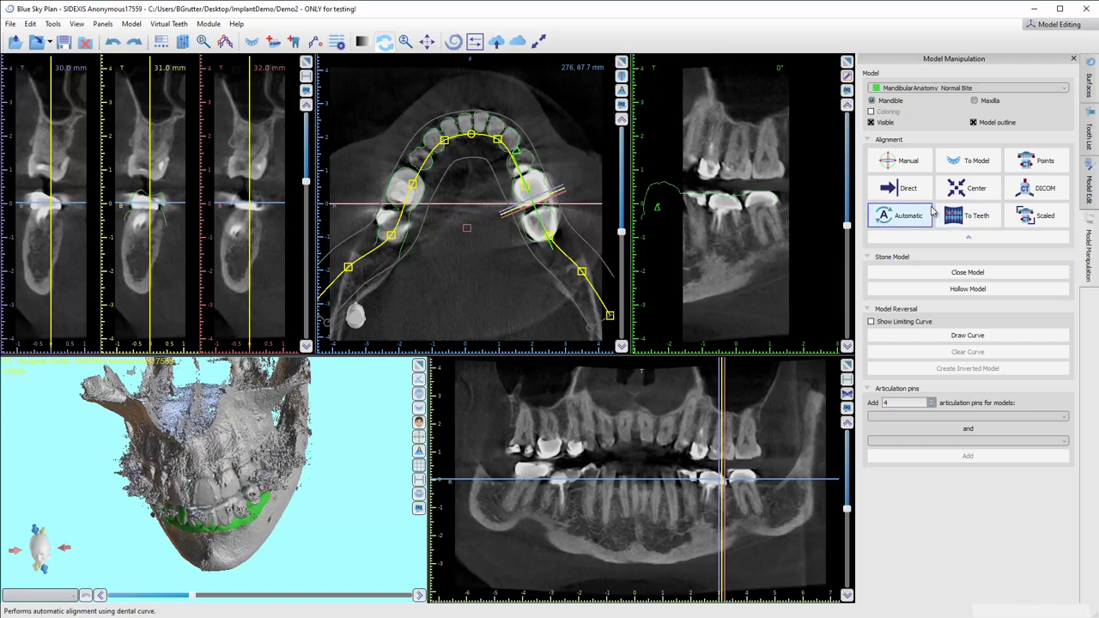